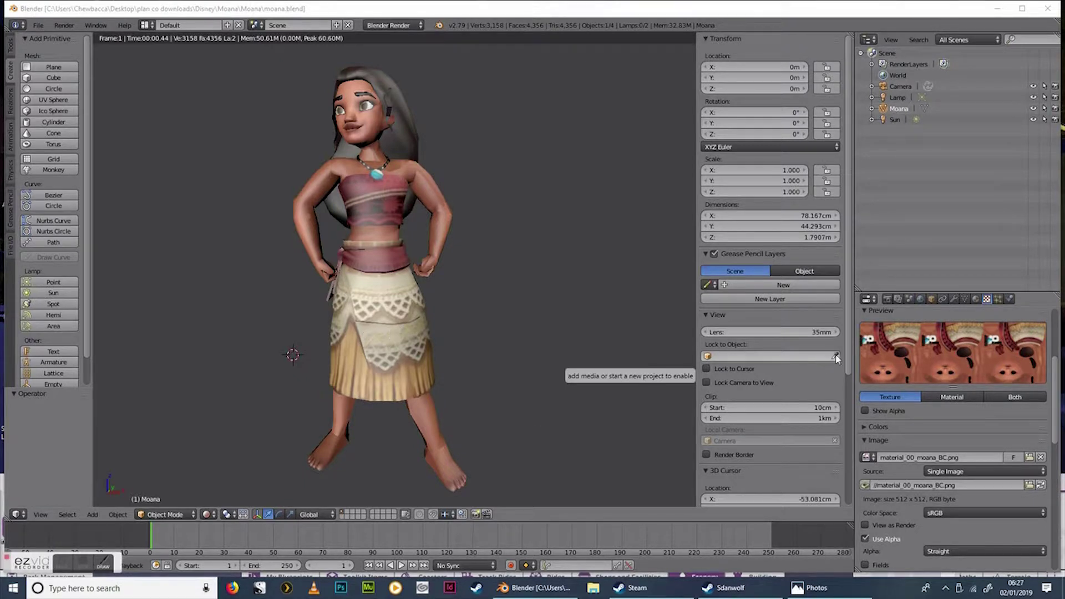
Unlink Moana's image texture and show her in Solid shading, staying in Object Mode
left_click(1041, 459)
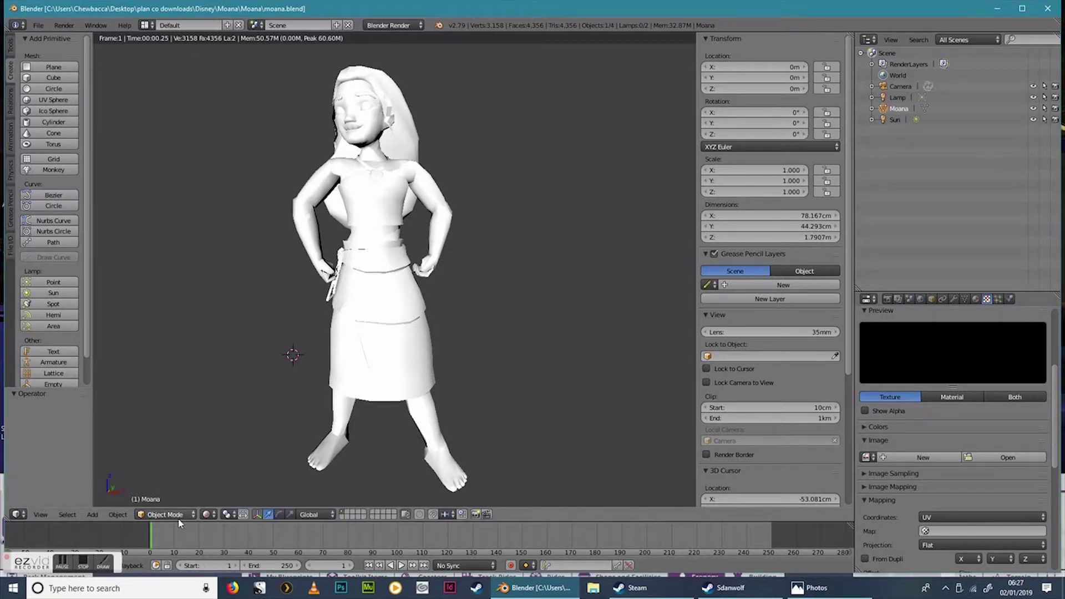
left_click(208, 515)
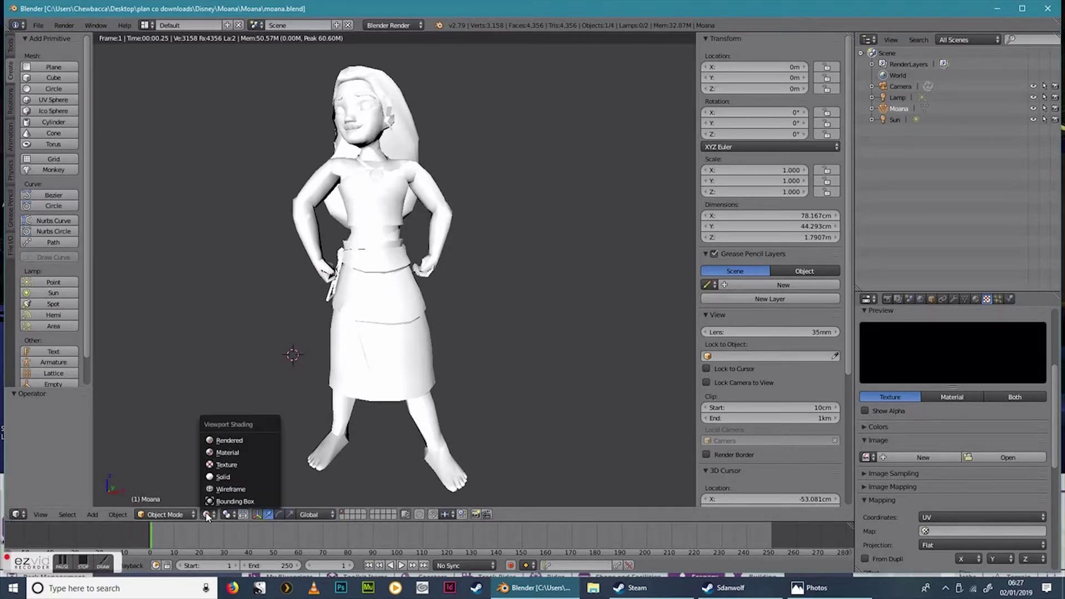
left_click(227, 477)
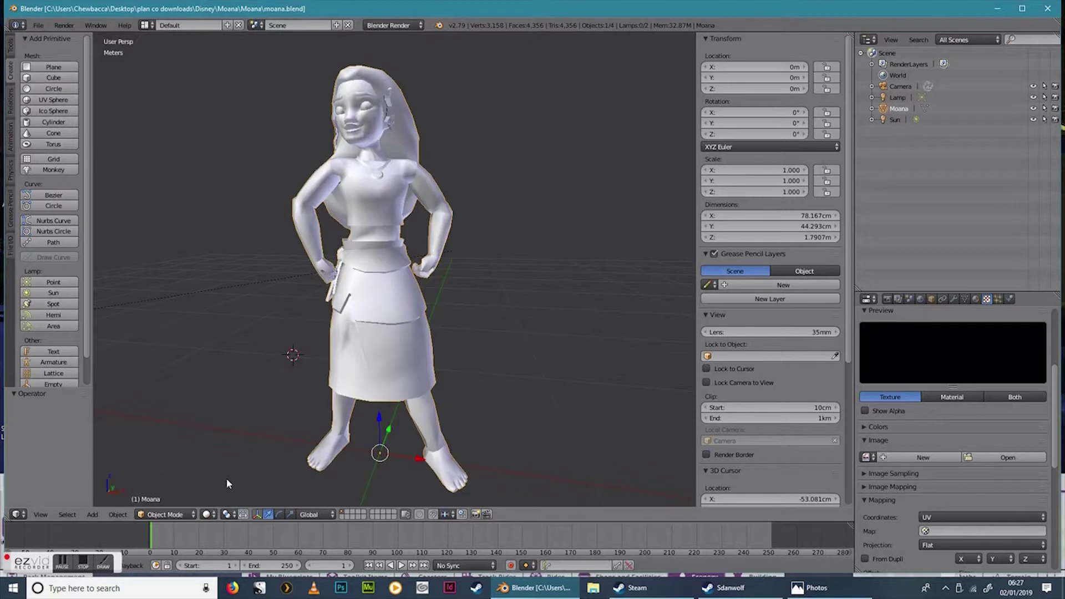
left_click(163, 515)
left_click(166, 503)
Delete the Camera, Lamp and Sun objects via the Outliner
right_click(907, 88)
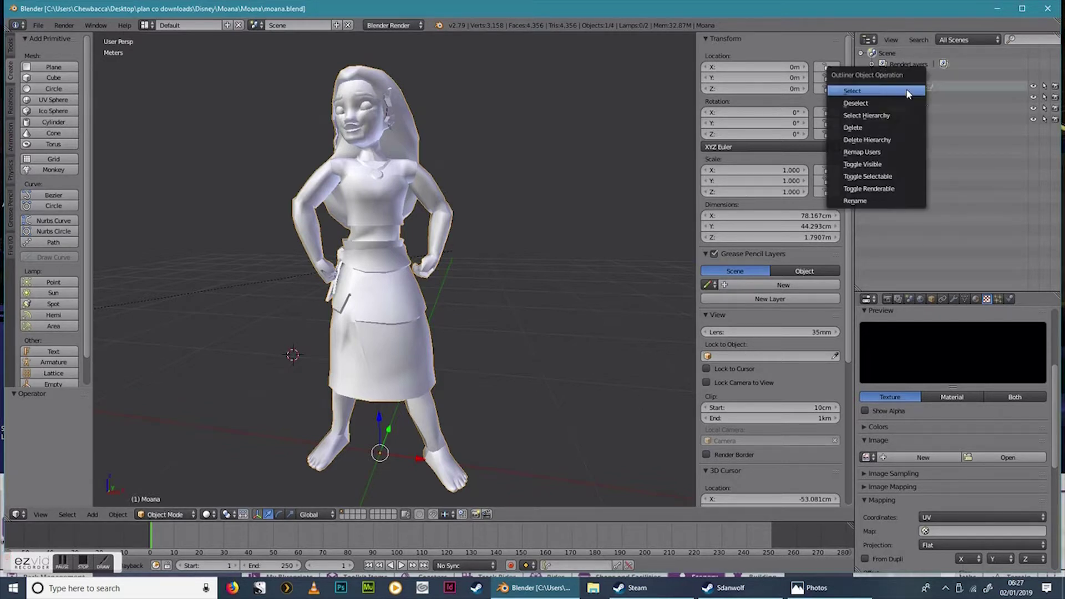
left_click(887, 132)
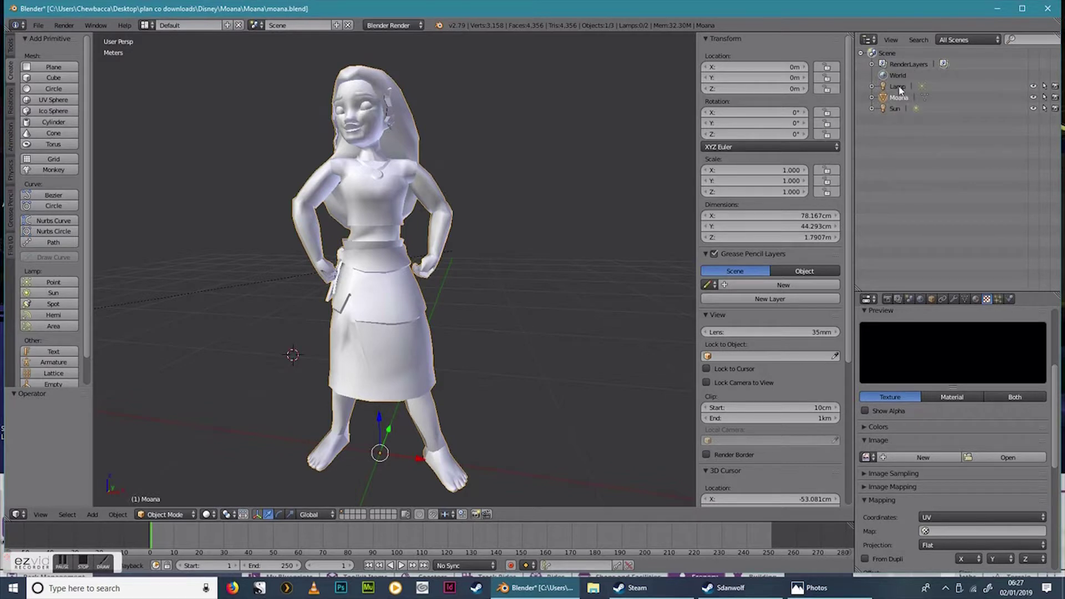
right_click(900, 88)
left_click(901, 88)
right_click(900, 98)
left_click(900, 97)
Rename the Moana object to Moana_L0 in the Outliner
double_click(899, 87)
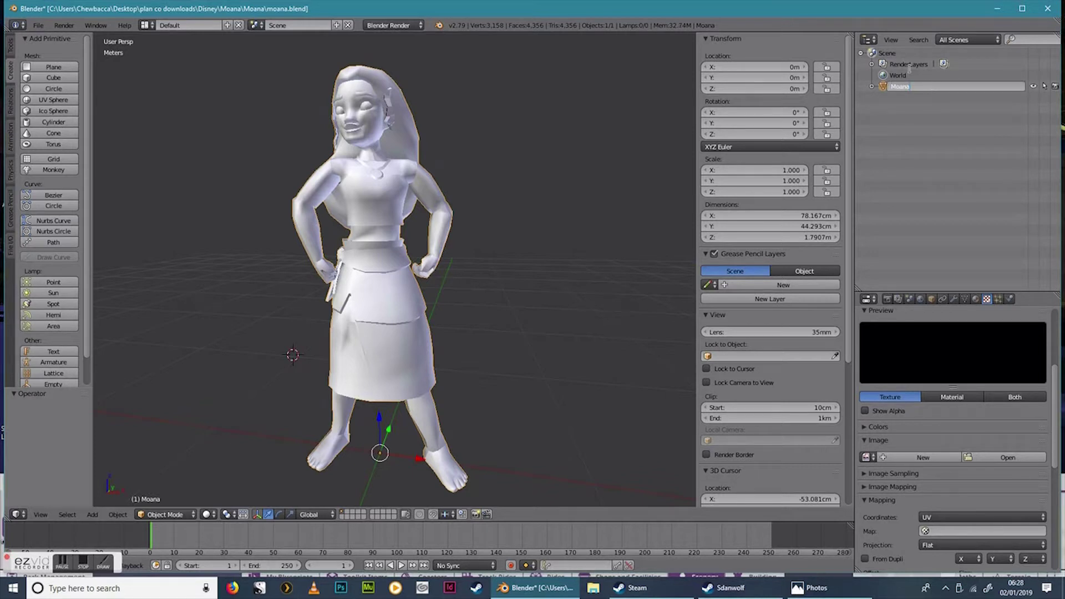
type("_L0")
key("Return")
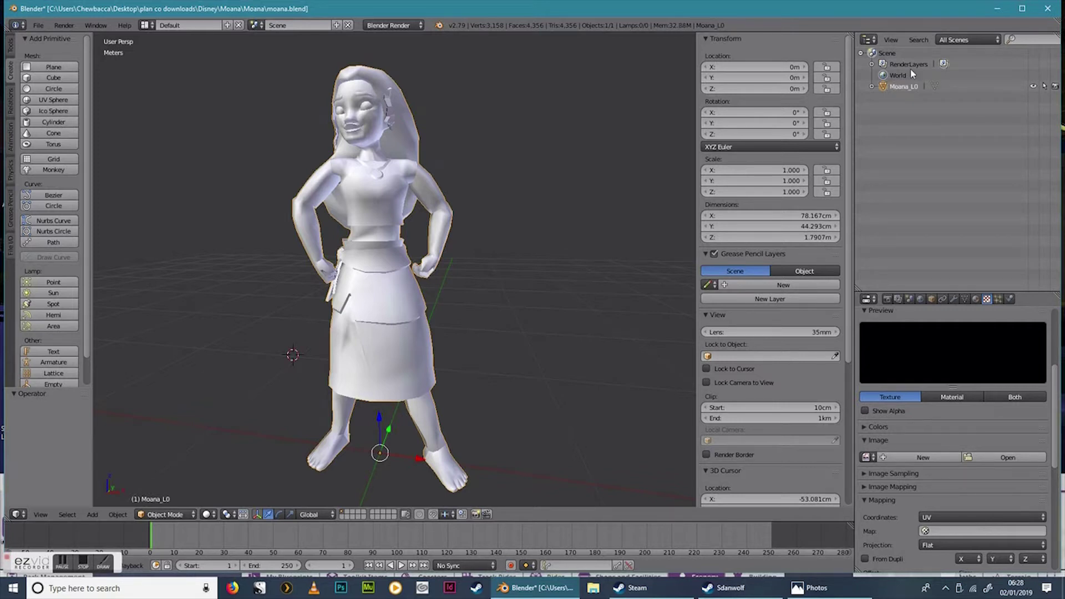
Place the 3D cursor beside the model and make five in-place Shift+D copies of Moana_L0
left_click(536, 157)
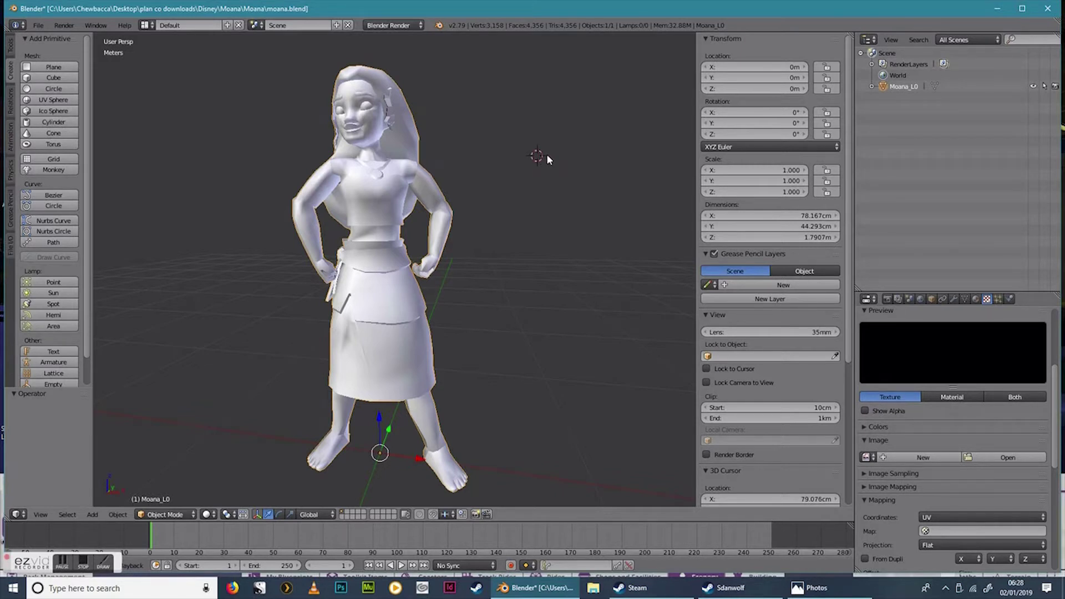
key("shift+d")
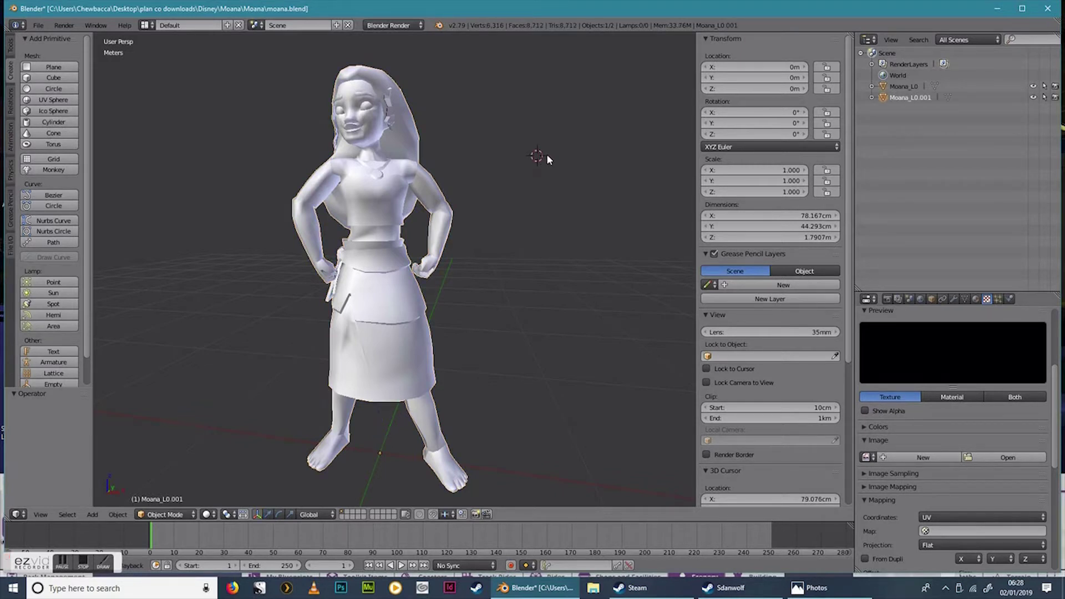
key("Escape")
key("shift+d")
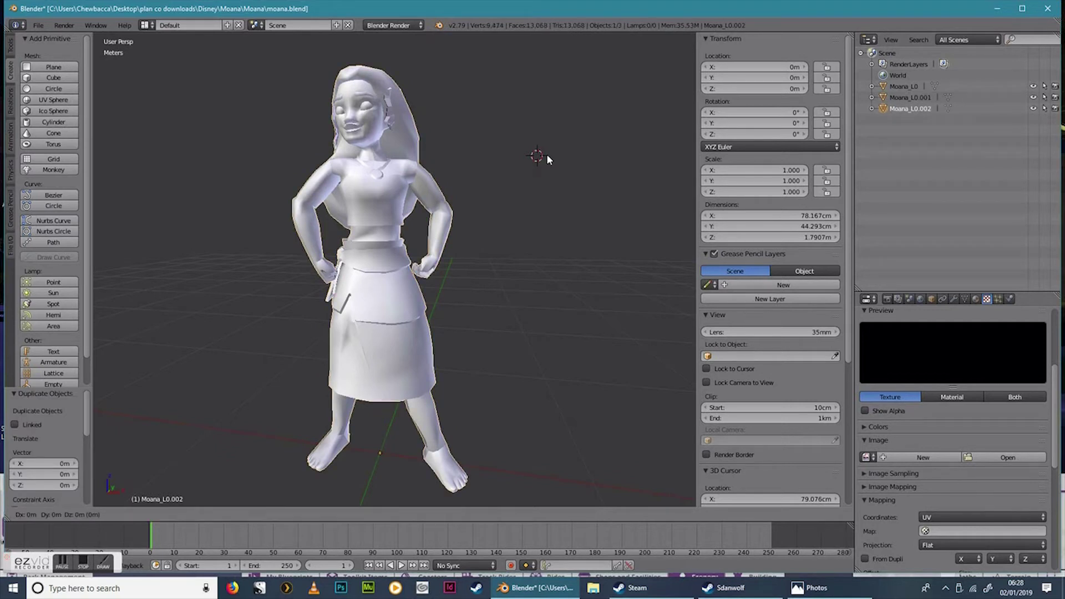
key("Escape")
key("shift+d")
key("Escape")
key("shift+d")
key("Escape")
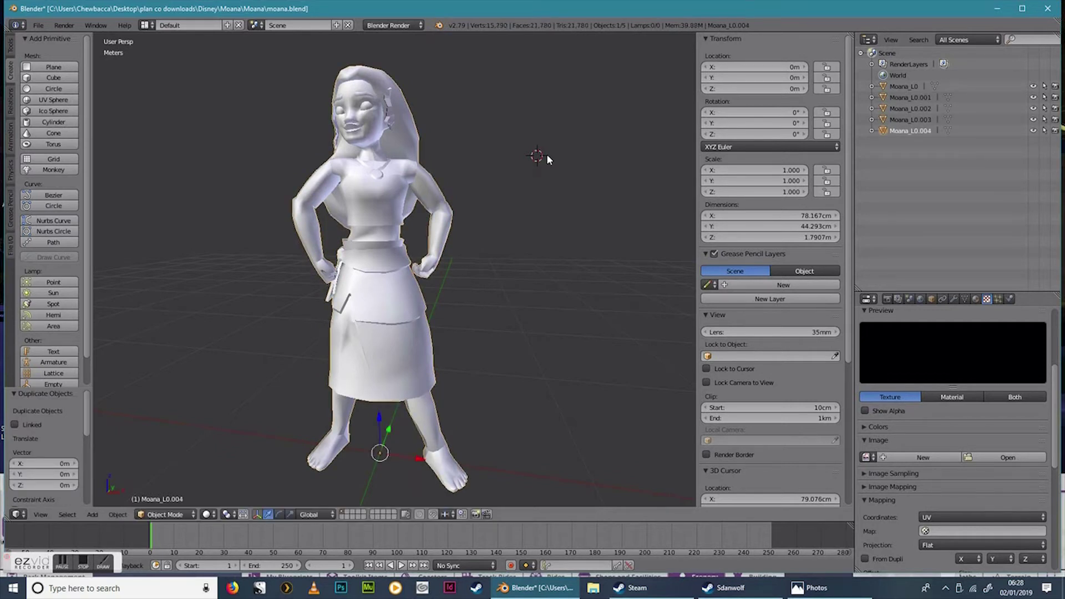
key("shift+d")
key("Escape")
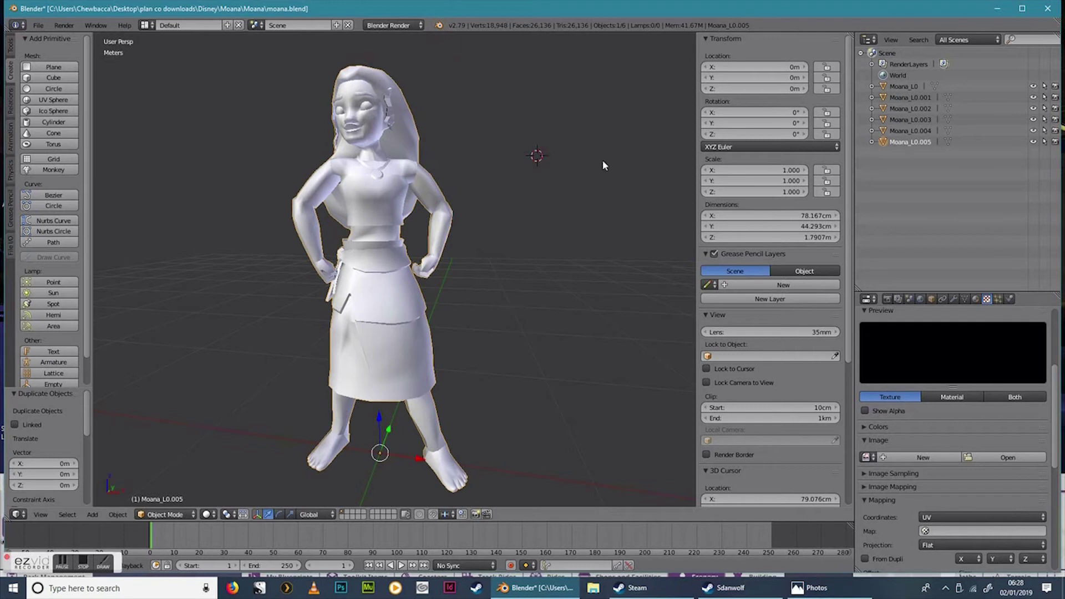
Rename Moana_L0.001, .002 and .003 to Moana_L1, Moana_L2 and Moana_L3
double_click(921, 99)
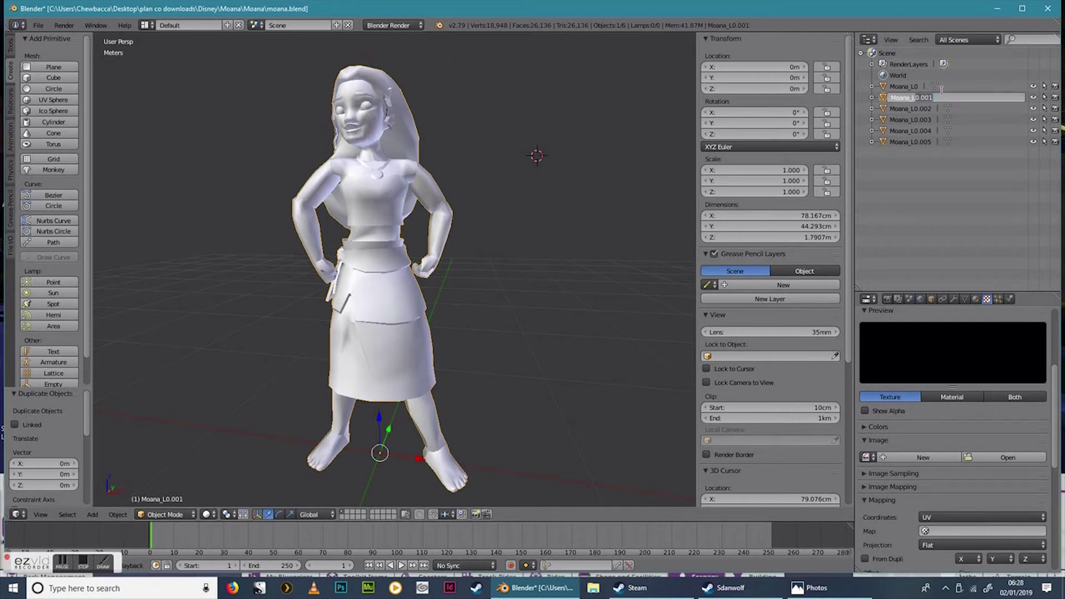
type("Moana_L1")
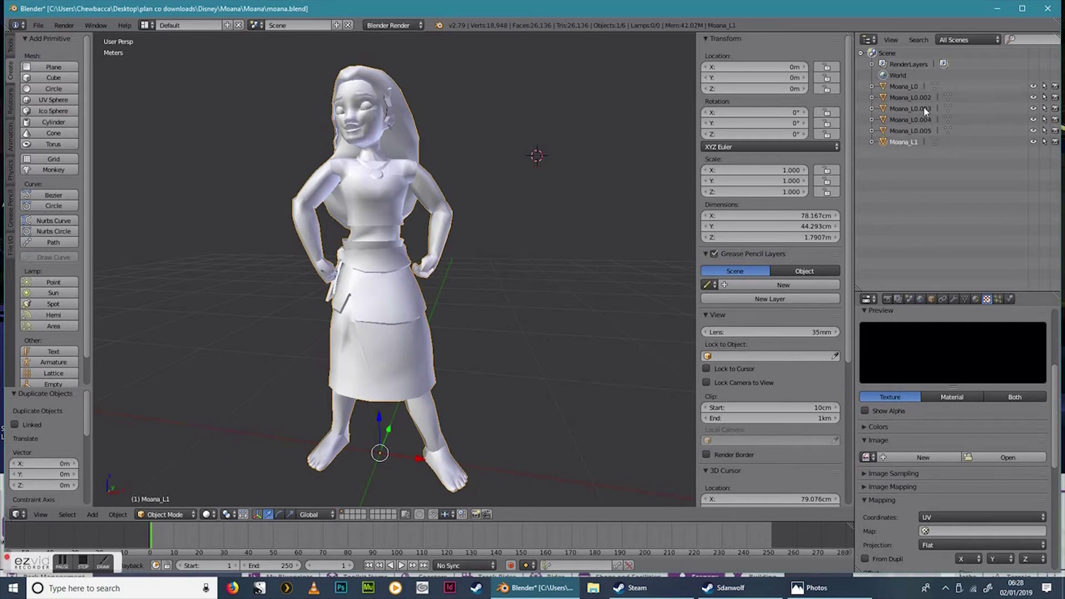
key("Return")
double_click(920, 98)
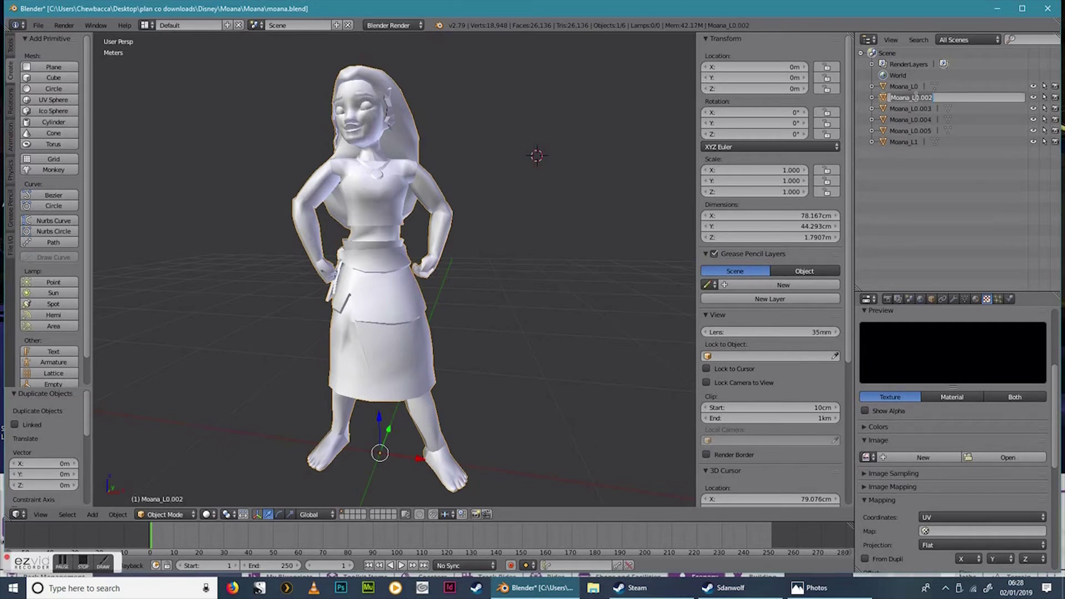
type("Moana_L2")
key("Return")
double_click(921, 100)
type("Moana_L3")
key("Return")
Rename Moana_L0.004 and Moana_L0.005 to Moana_L4 and Moana_L5
left_click(918, 99)
double_click(916, 98)
key("ctrl+a")
key("Return")
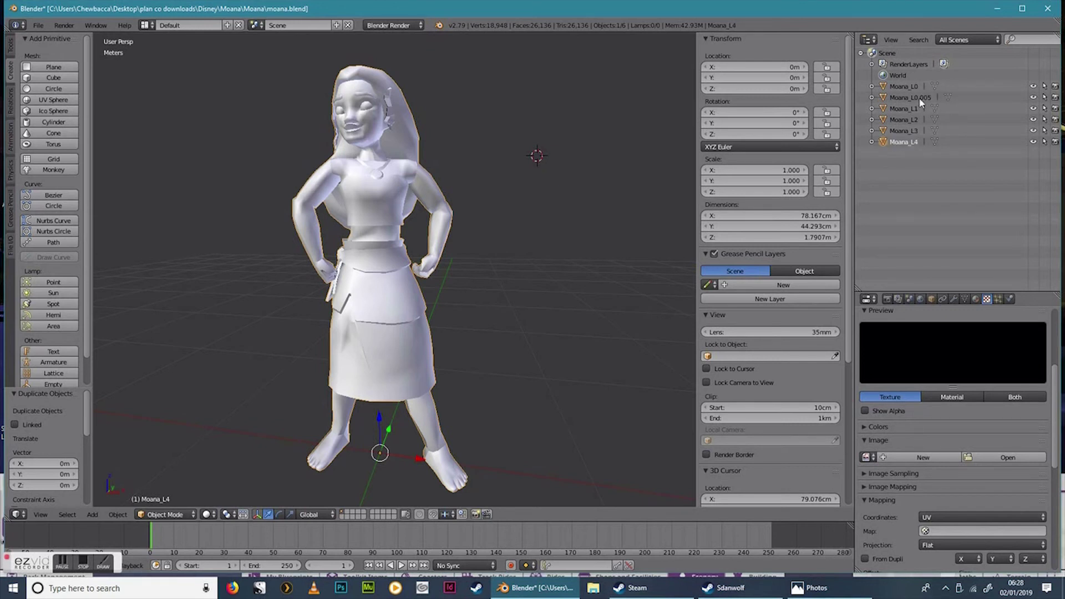
double_click(913, 98)
key("ctrl+a")
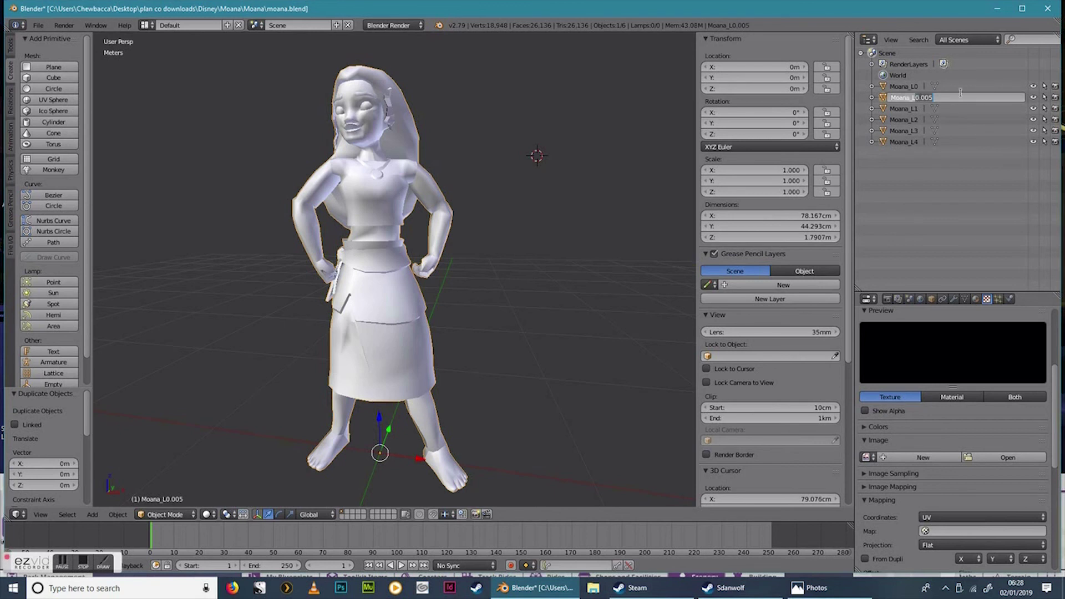
key("Return")
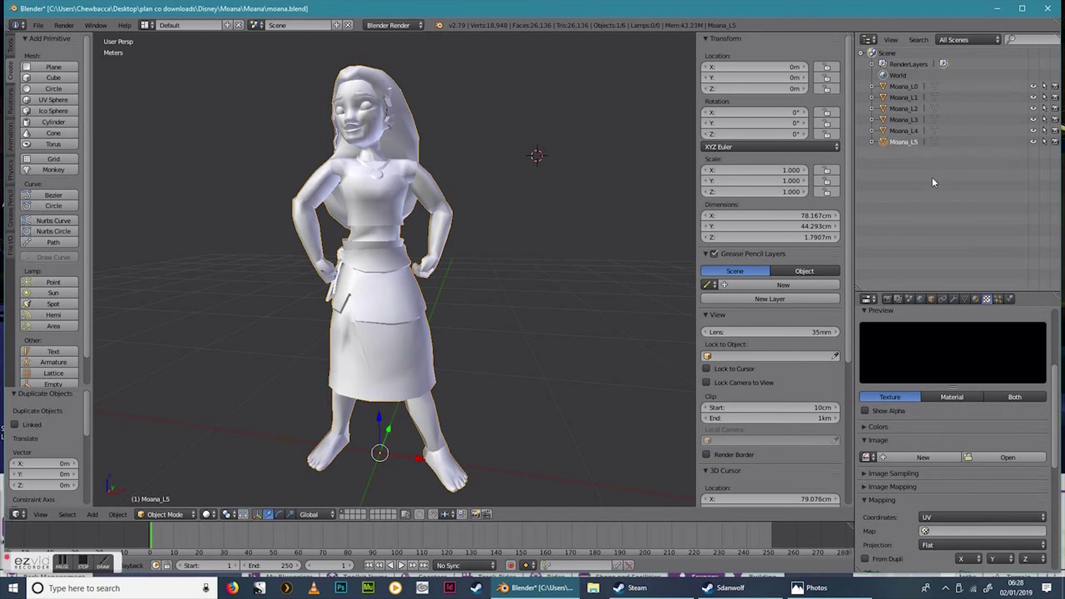